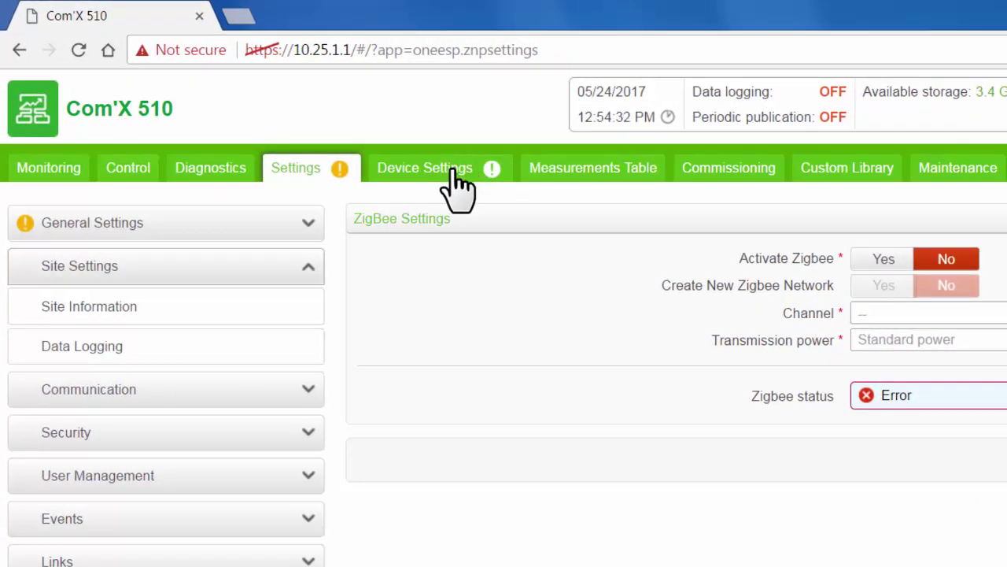
- Open the device settings page and list the Ethernet device choices, including creating a new device
click(455, 172)
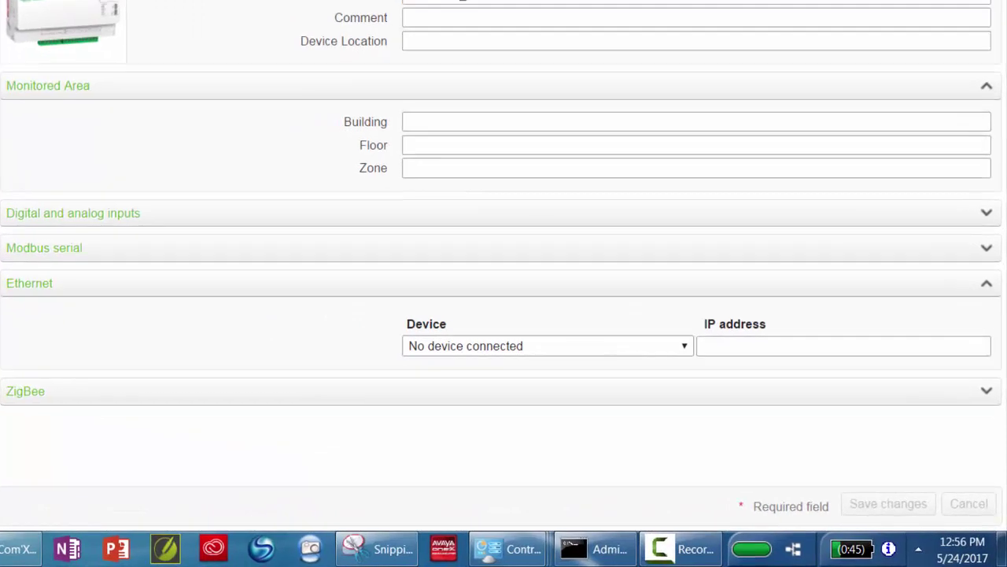
click(573, 346)
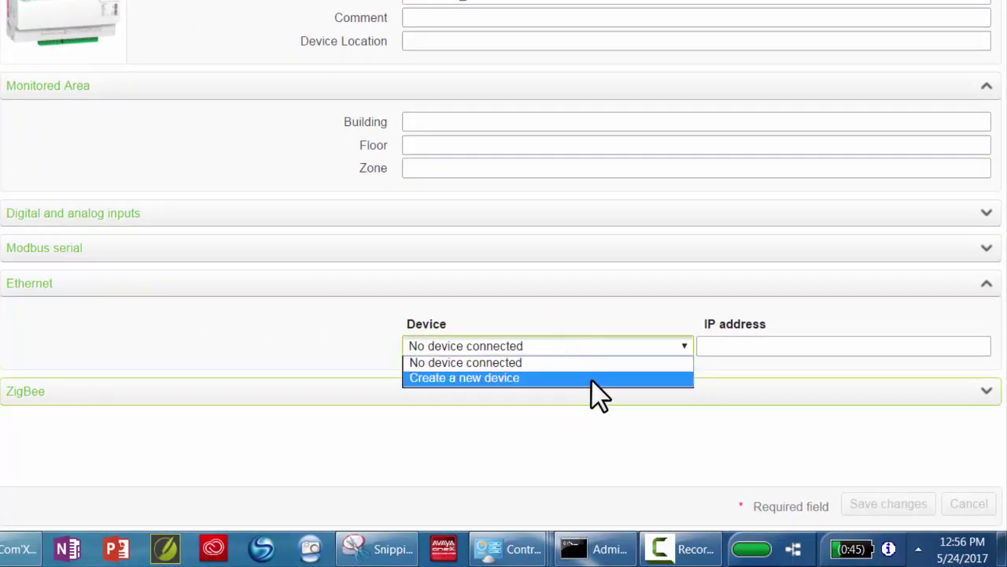
- Create a Generic Modbus TCP to Serial Gateway on Ethernet with host IP 10.168.1
click(591, 379)
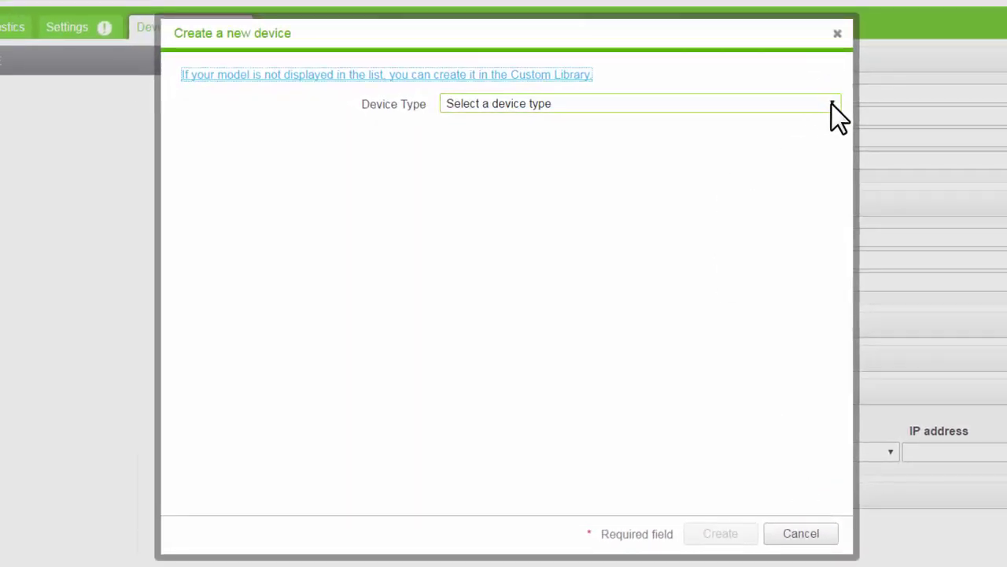
click(831, 104)
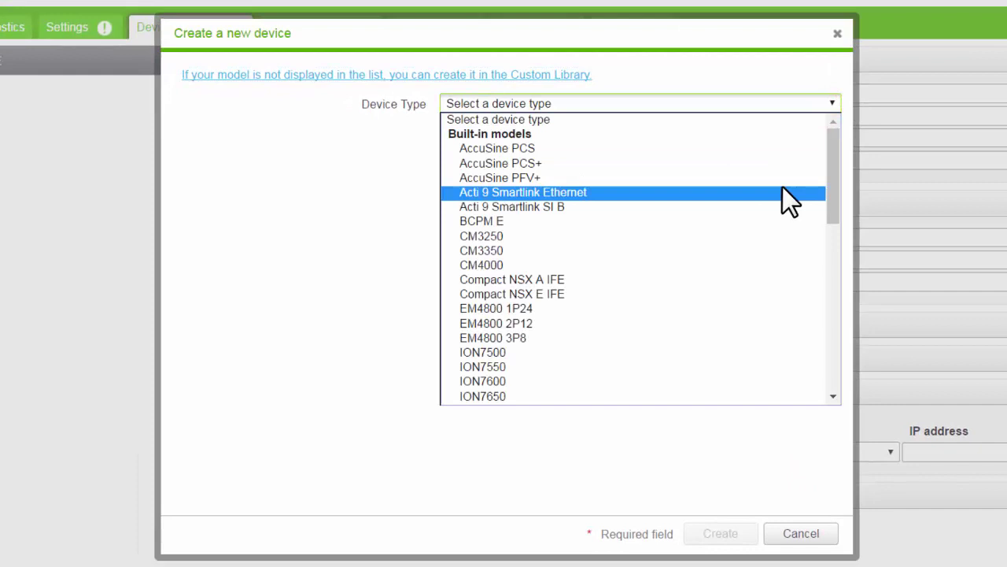
scroll(782, 197, down, 5)
scroll(782, 200, down, 10)
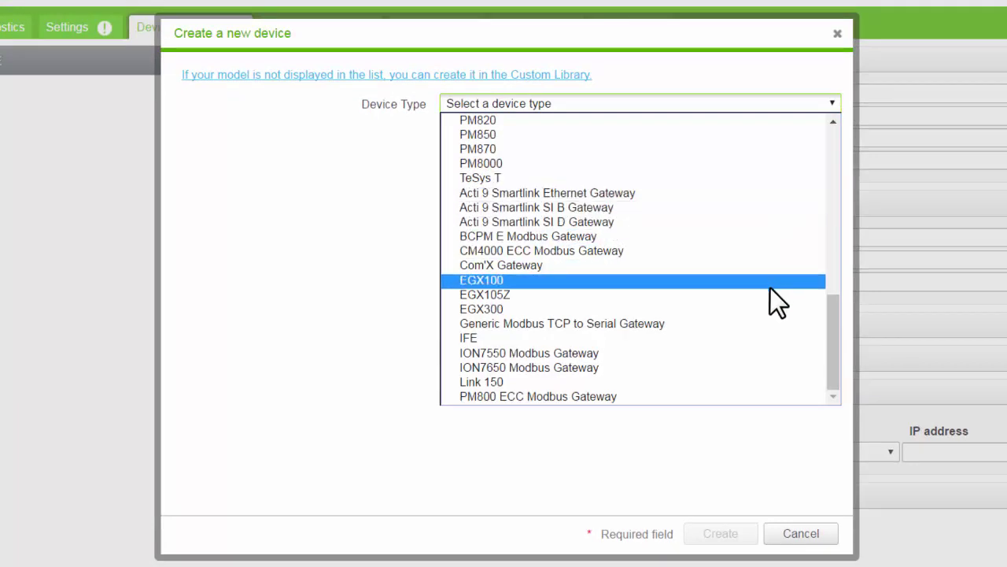
click(769, 322)
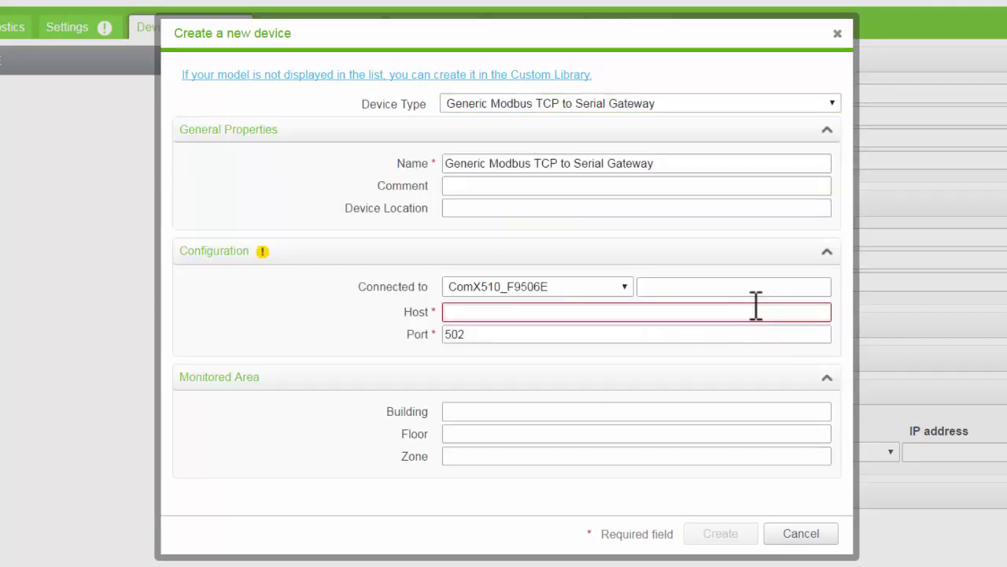
click(629, 314)
text(10.1)
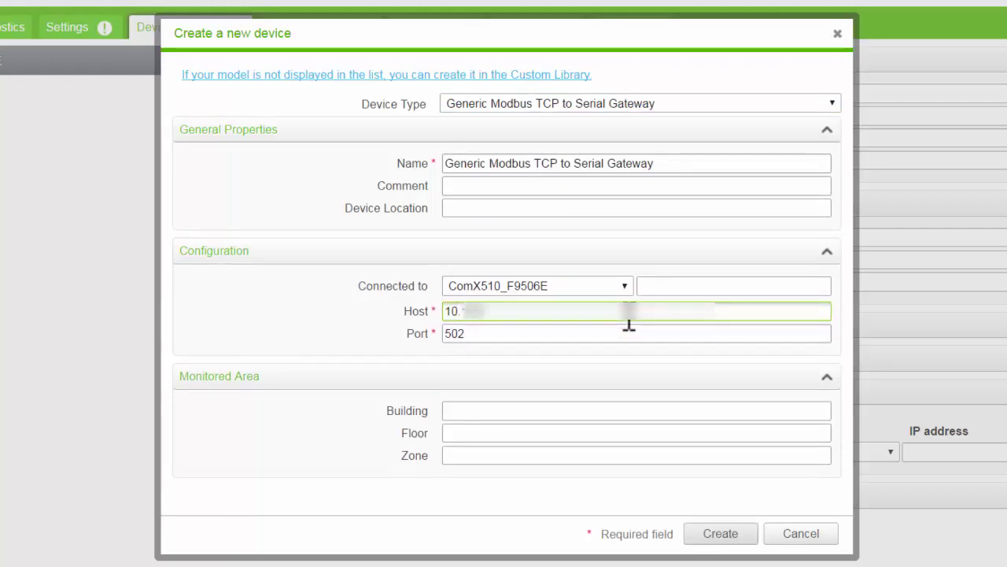
text(68)
text(.1)
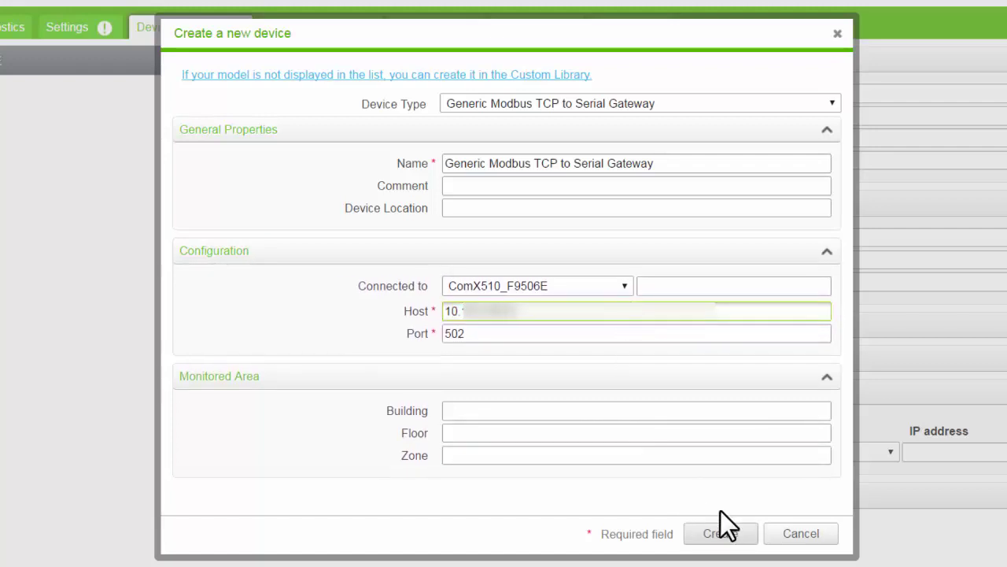
click(719, 540)
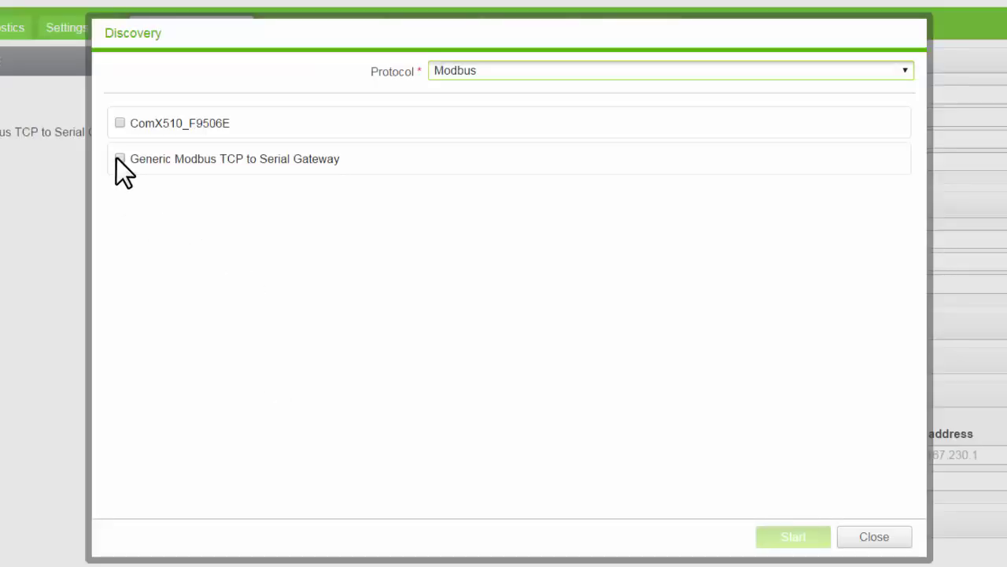
- Run Modbus discovery through the Generic gateway with Slave ID max set to 5
click(119, 159)
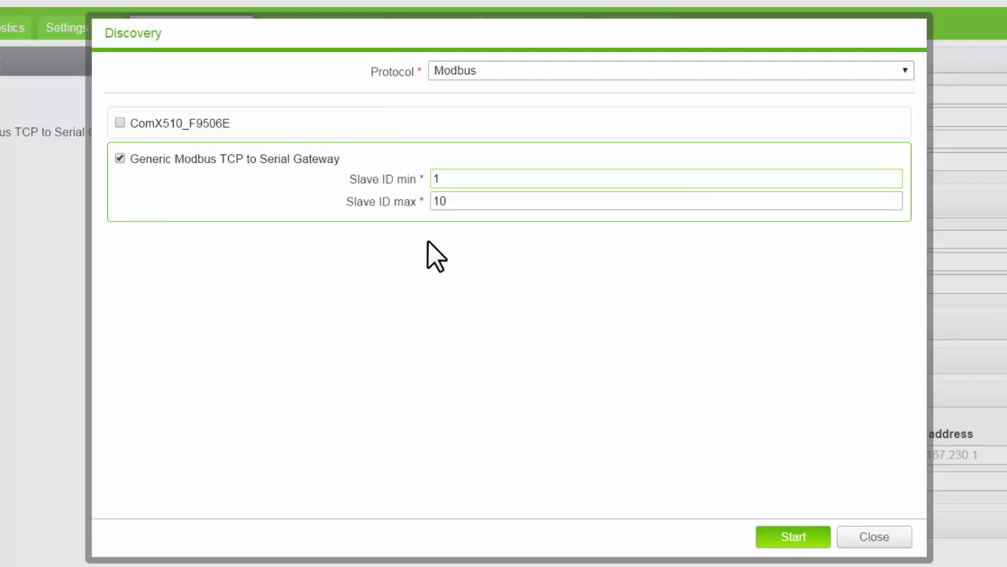
double_click(468, 202)
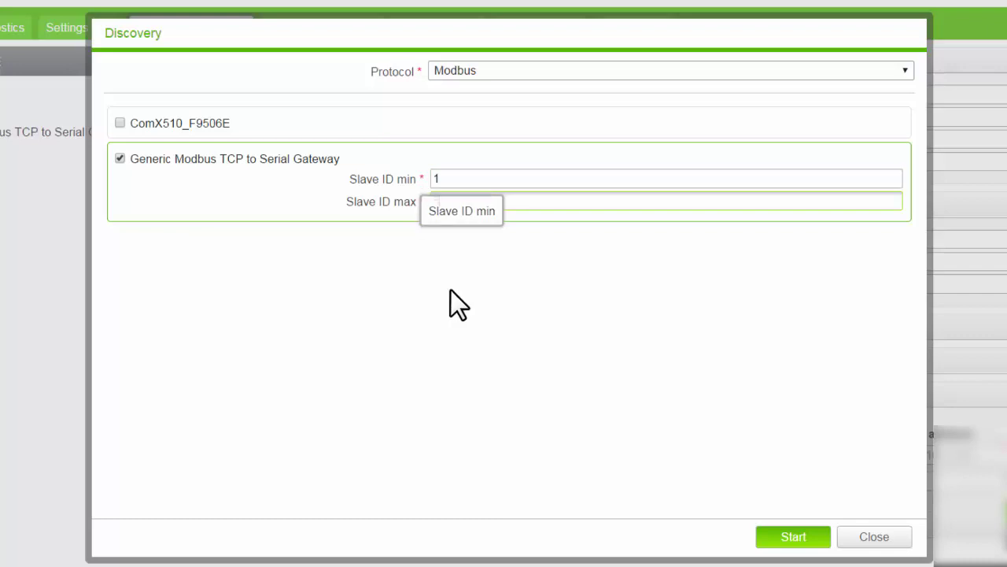
text(5)
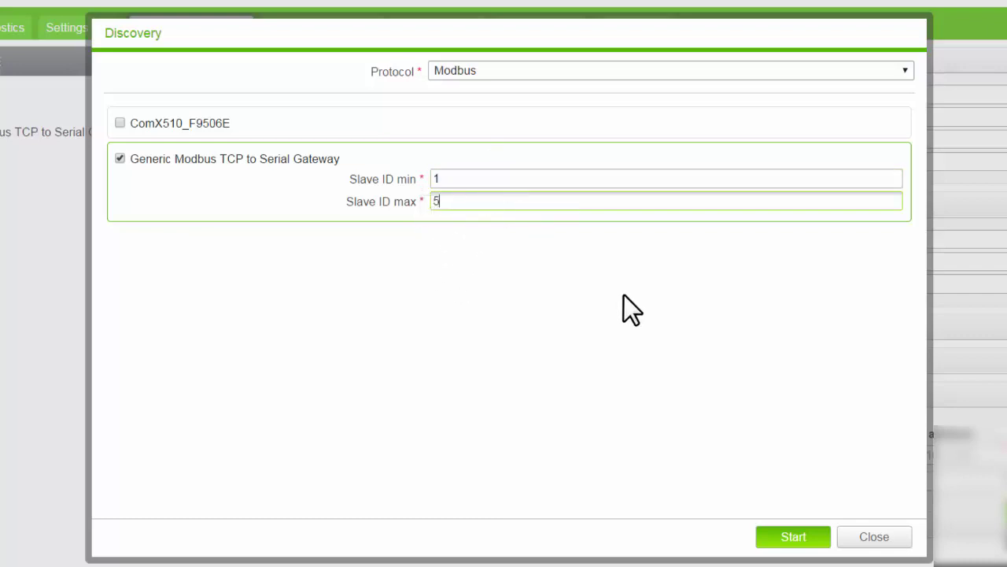
click(793, 537)
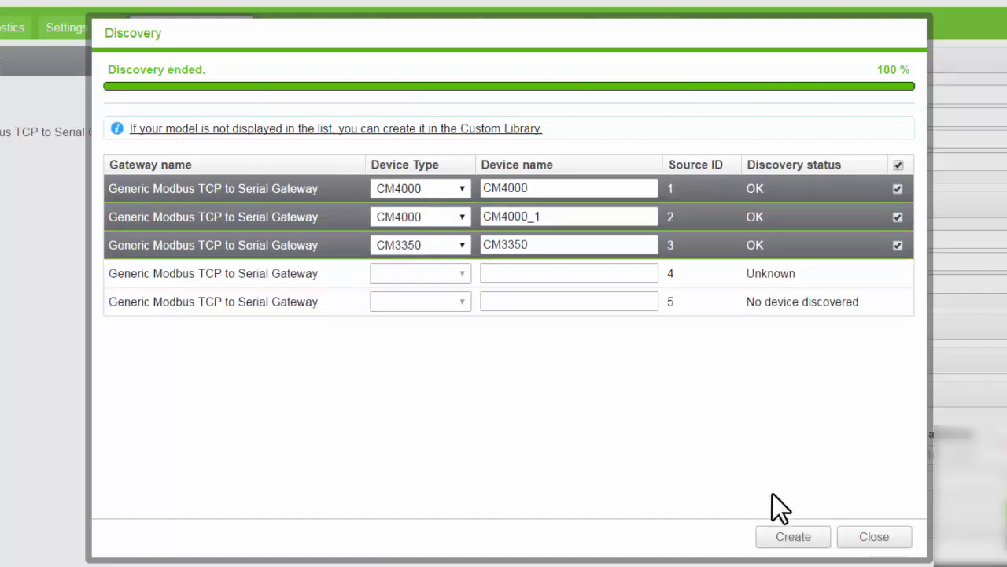
- Create CM4000, CM4000_1 and CM3350, then select CM4000 under the Modbus serial branch
click(800, 539)
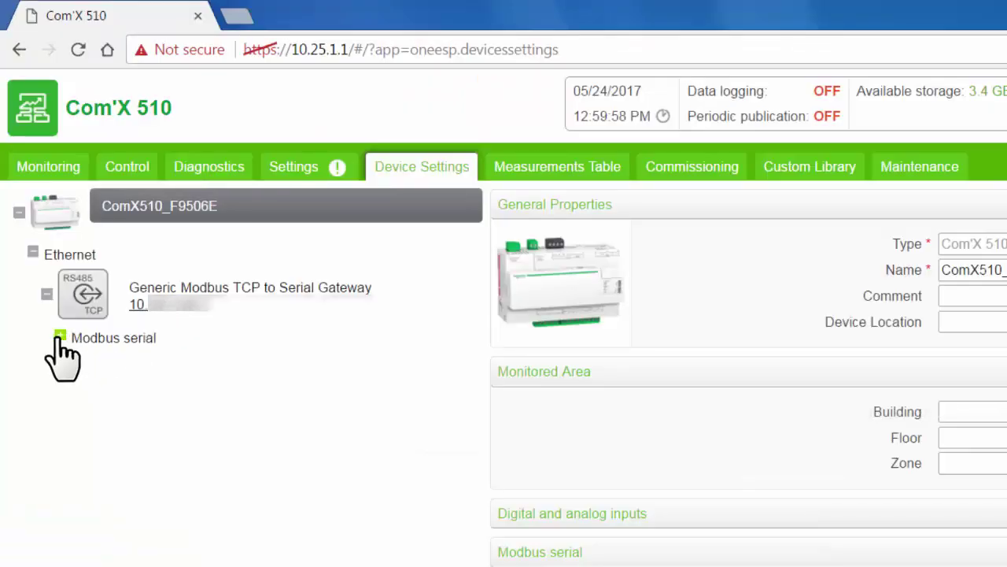
click(60, 337)
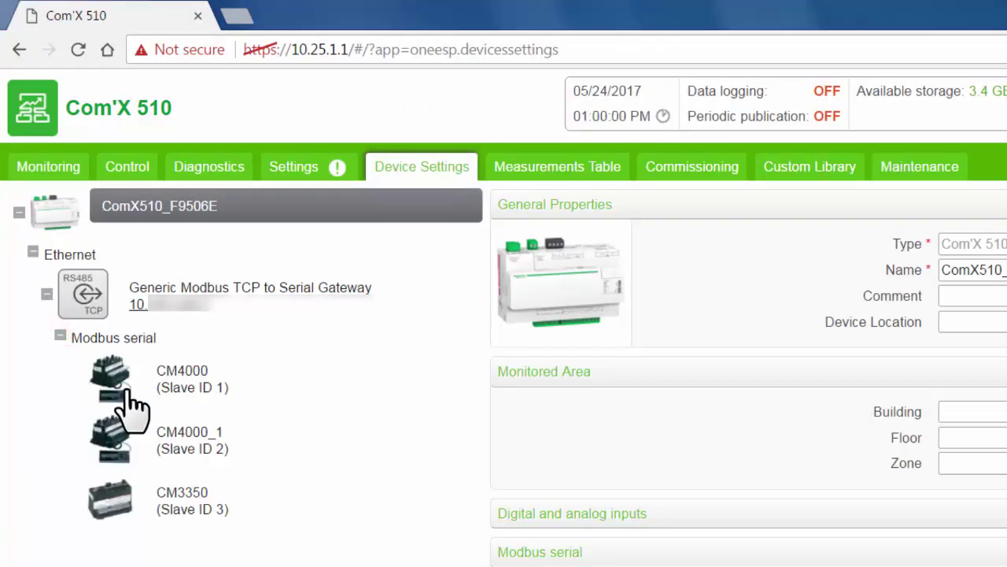
click(189, 393)
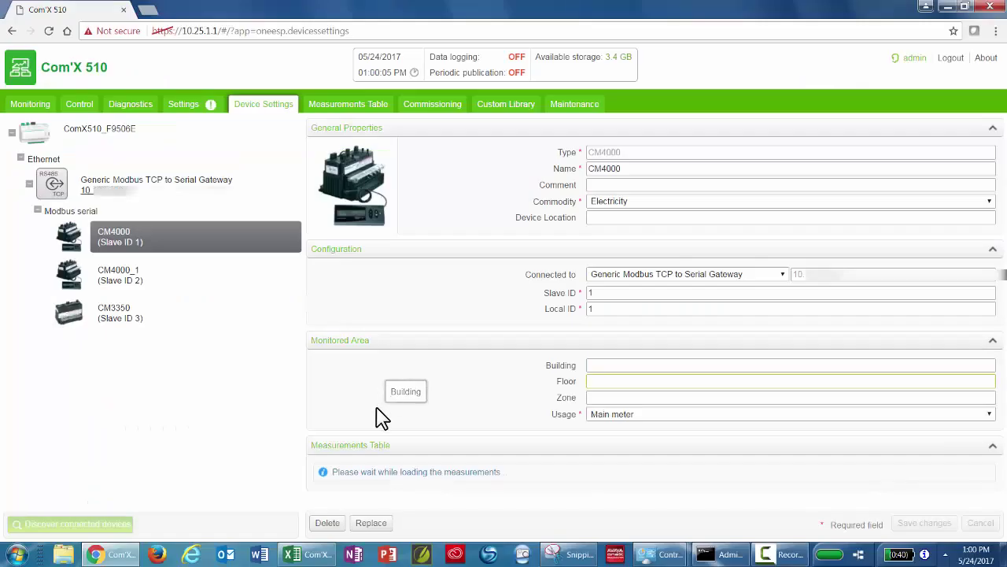
- Find CM4000's measurements and highlight its 1.83 MWh Active Energy reading
scroll(369, 453, down, 2)
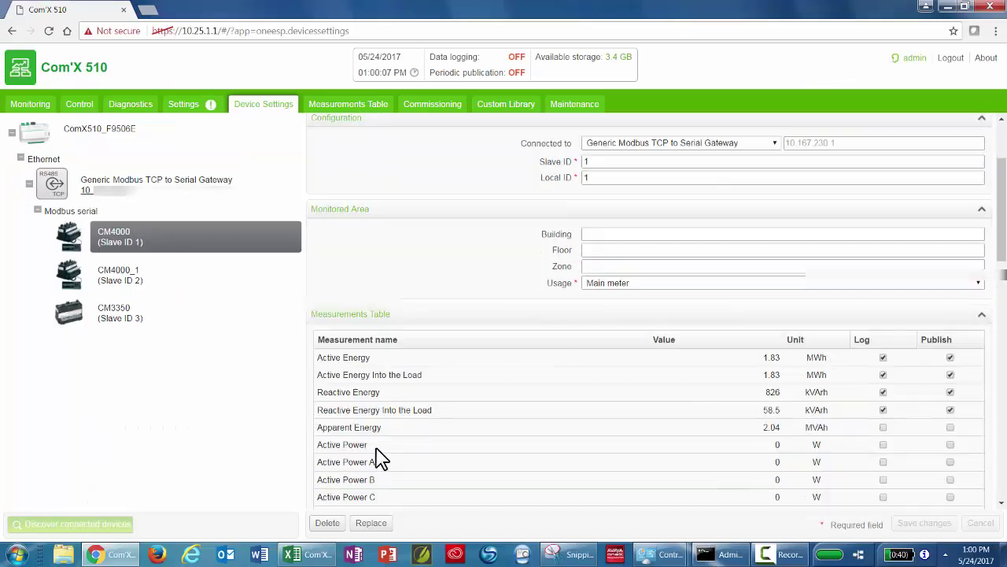
scroll(378, 456, down, 1)
scroll(378, 458, up, 1)
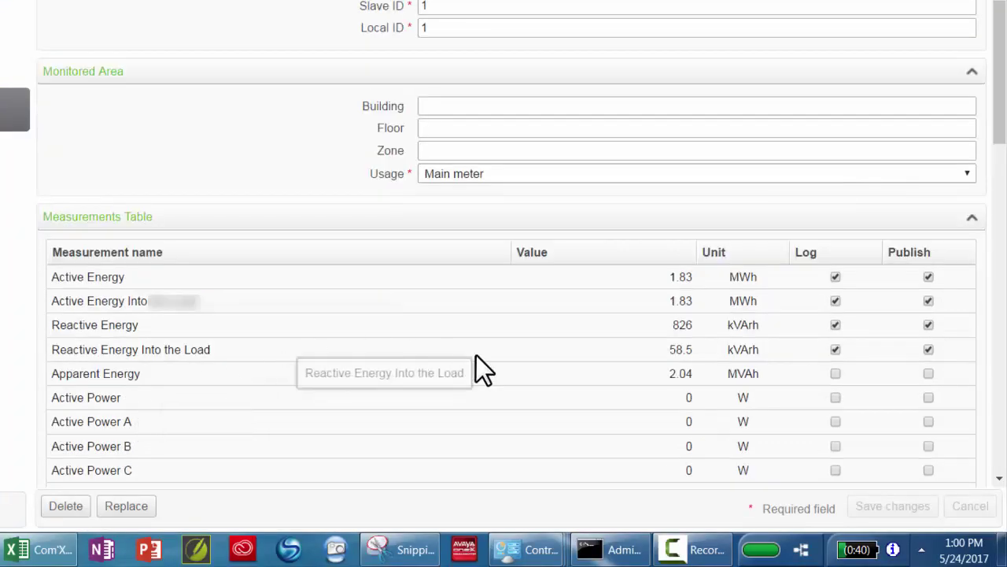
click(667, 279)
drag(668, 279, 703, 277)
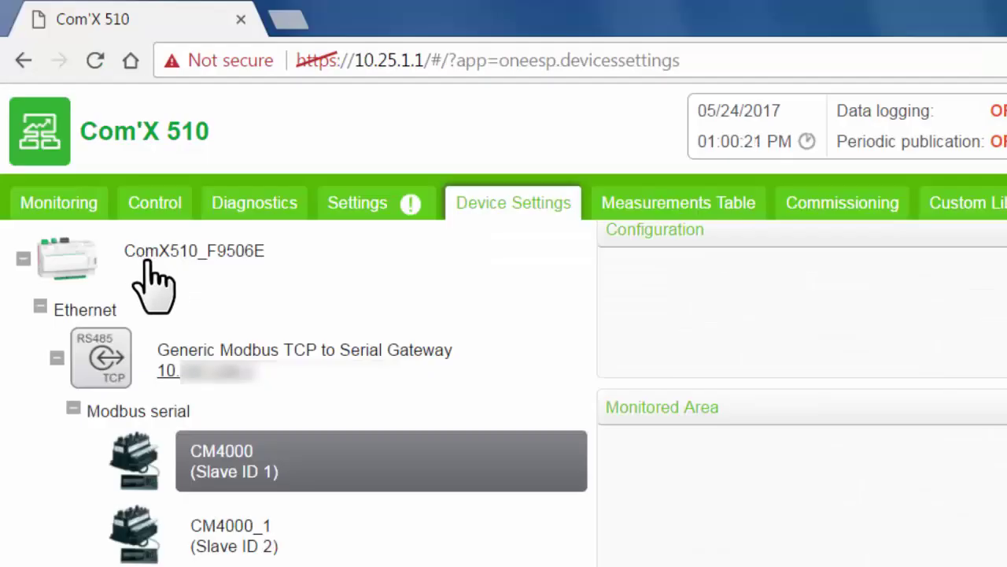
- Expand ComX510_F9506E's digital and analog inputs and list device choices for input I1
click(145, 260)
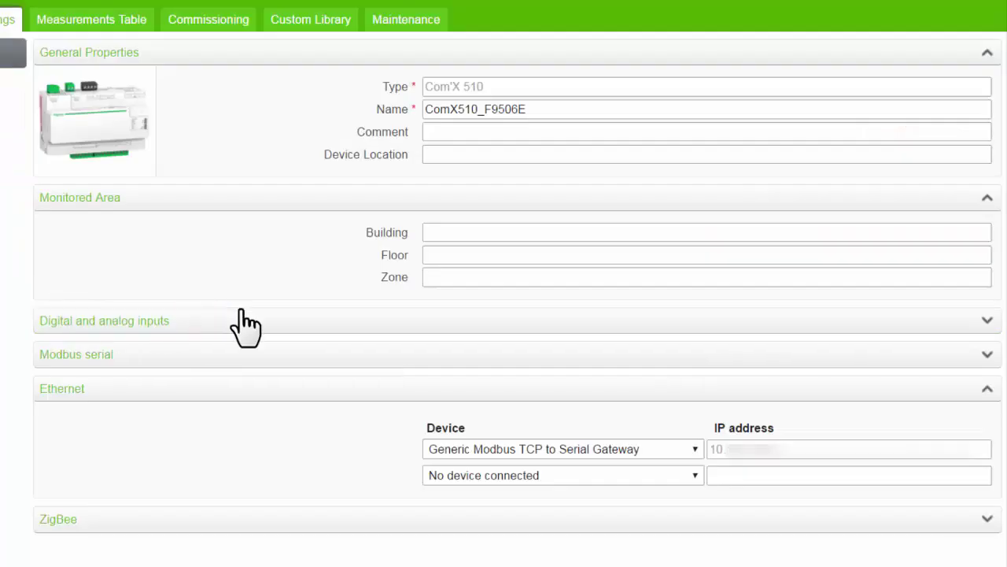
click(247, 322)
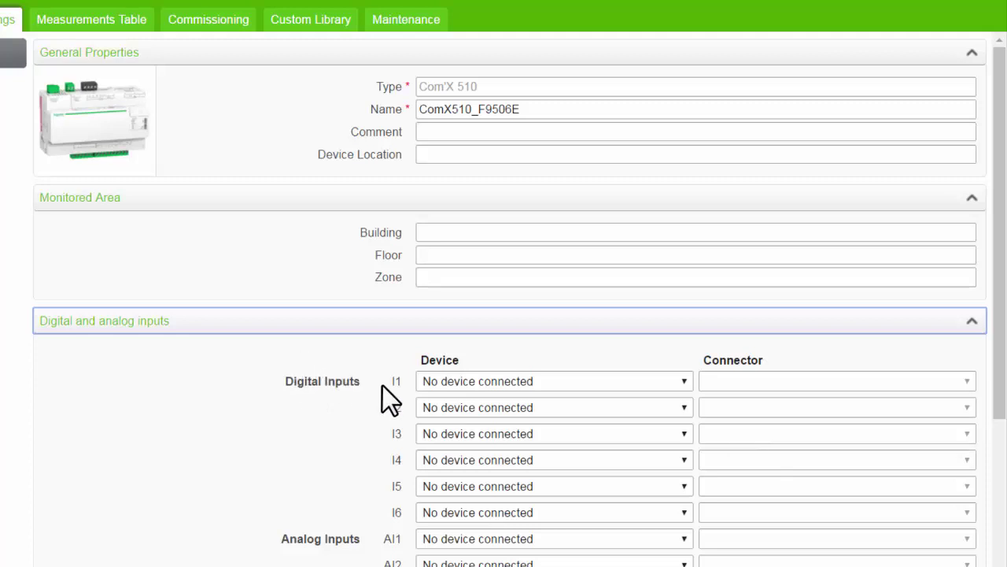
click(607, 380)
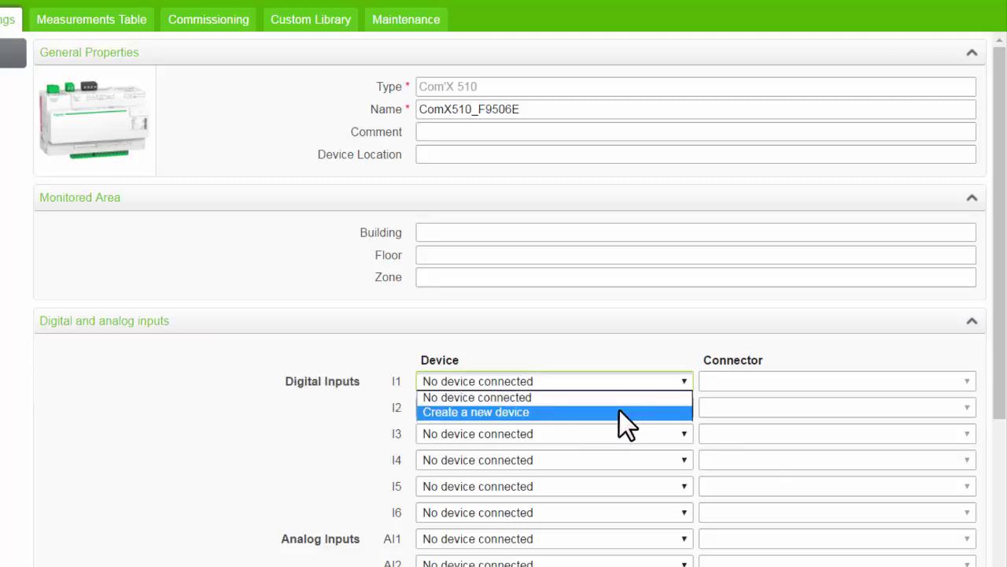
- Create a PM9P meter on digital input I1, keeping pulse weight 10000
click(619, 410)
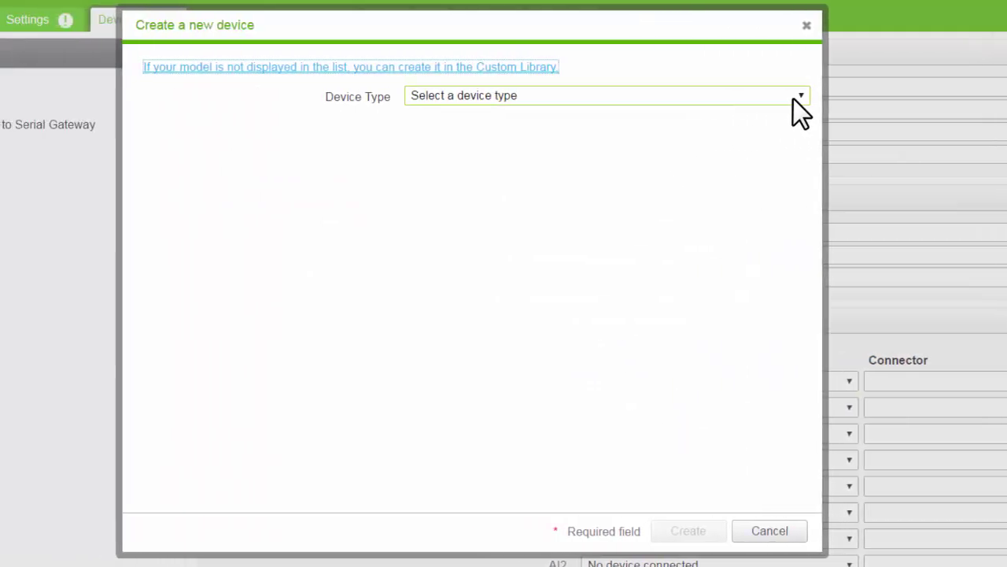
click(850, 98)
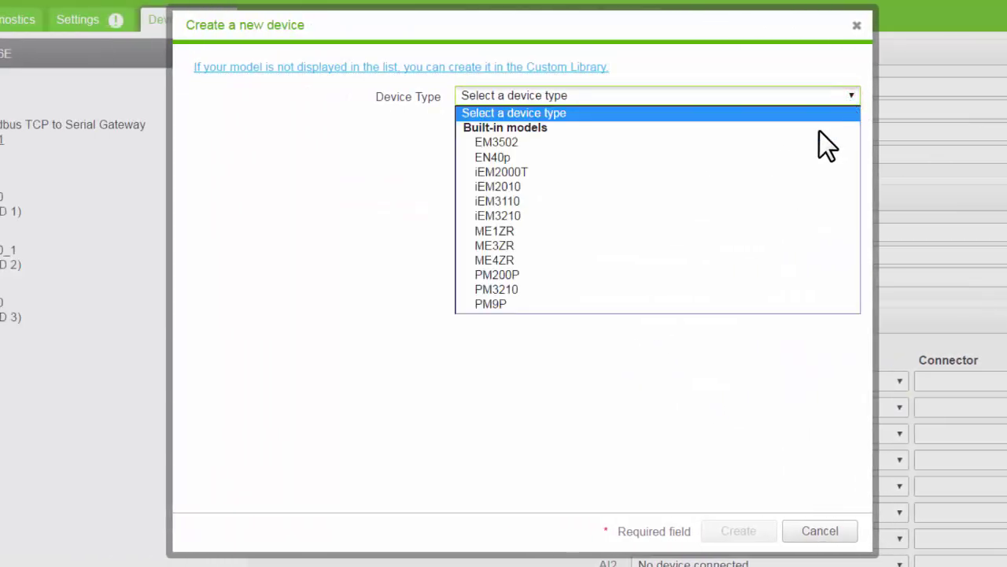
click(724, 306)
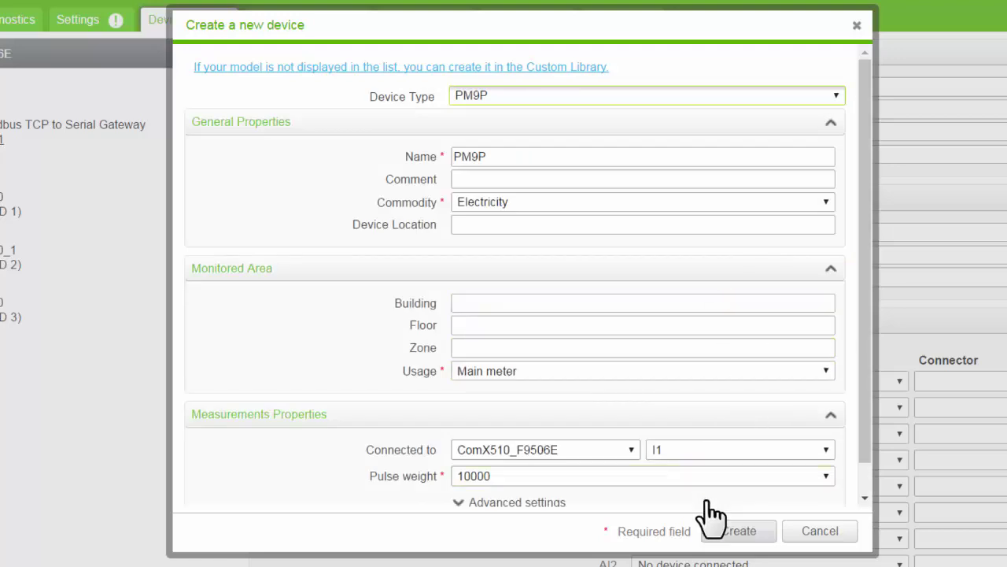
click(750, 532)
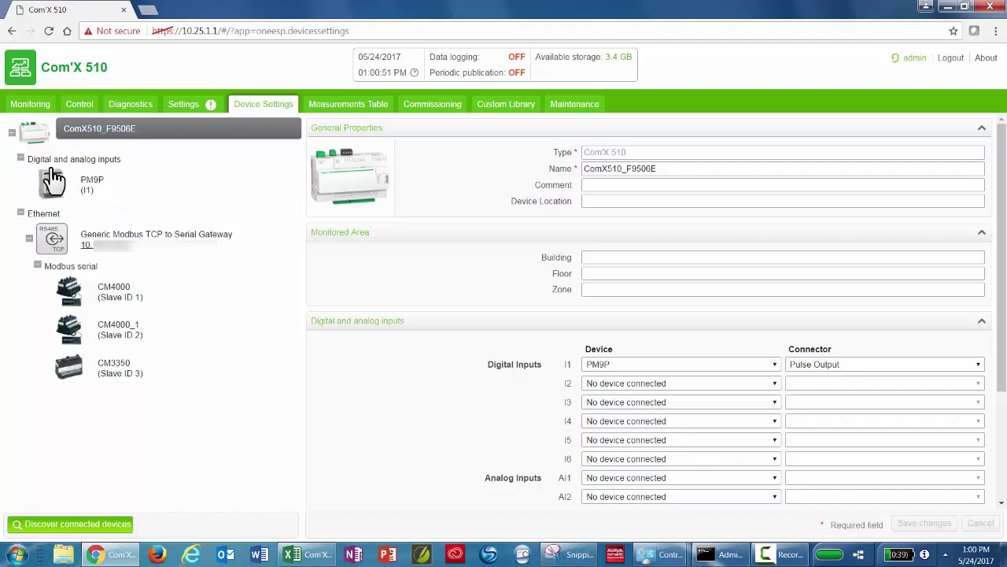
- Select PM9P (I1) and scroll to its Active Energy and Active Power readings
click(86, 185)
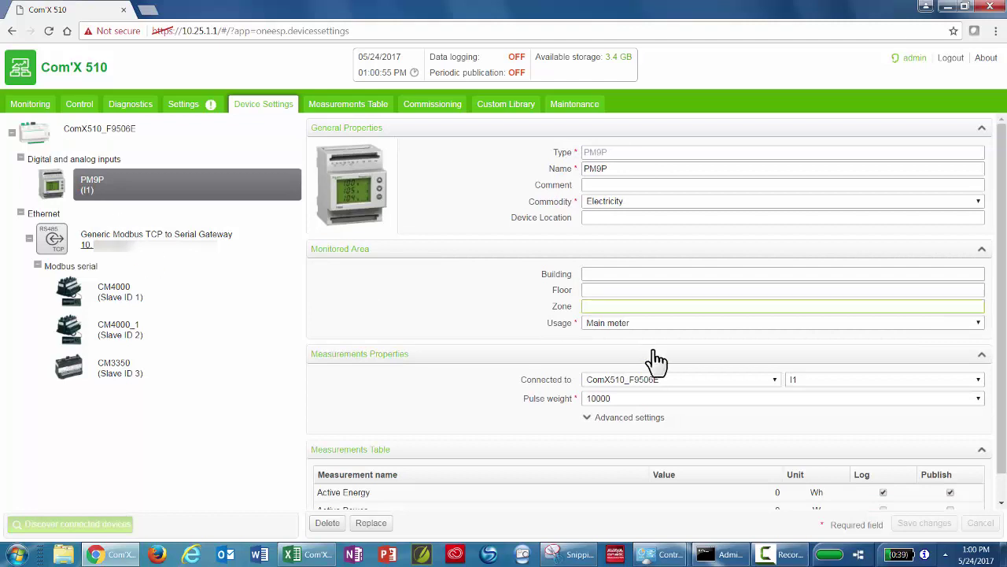
scroll(591, 425, down, 1)
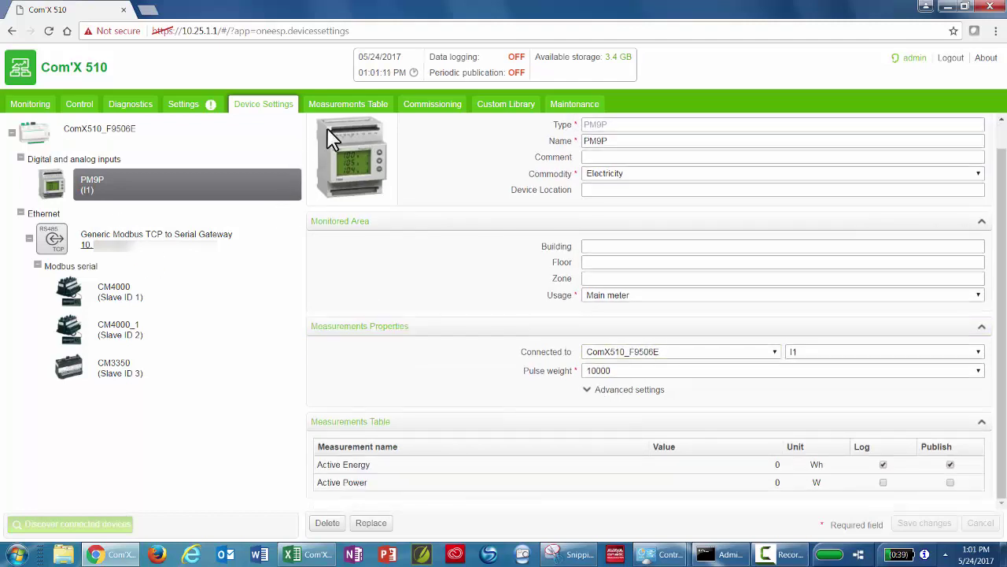
- Switch to the Measurements Table page listing Electricity, Water and Gas readings
click(368, 105)
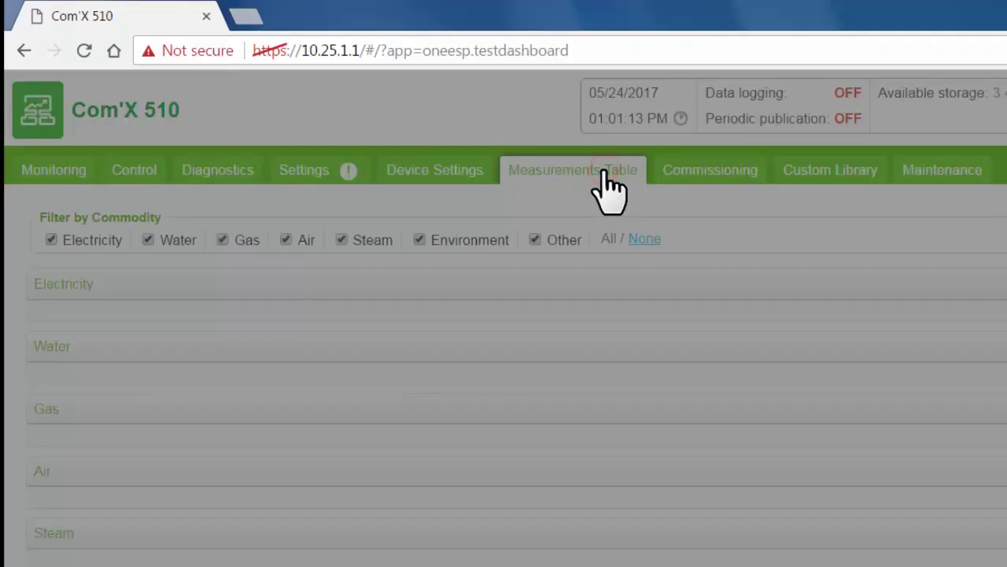